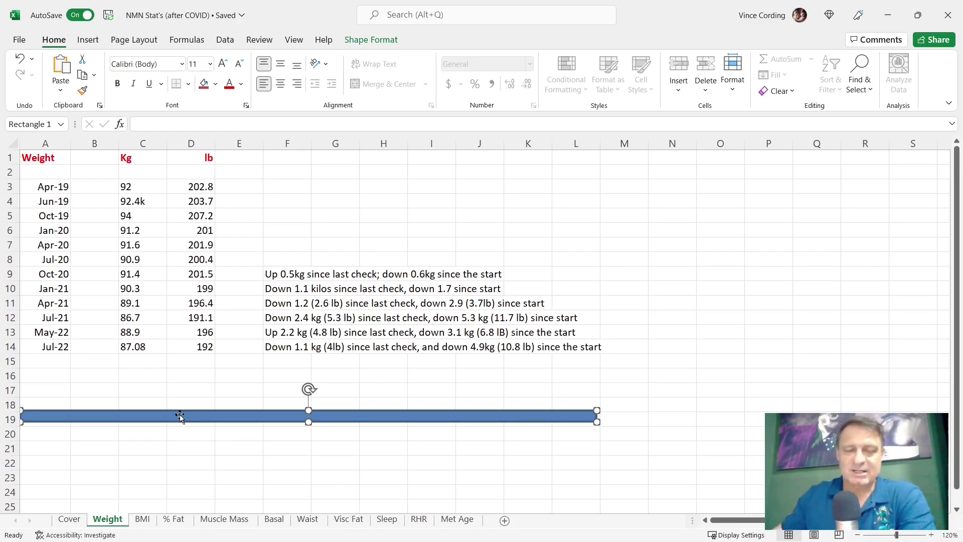
pyautogui.click(224, 445)
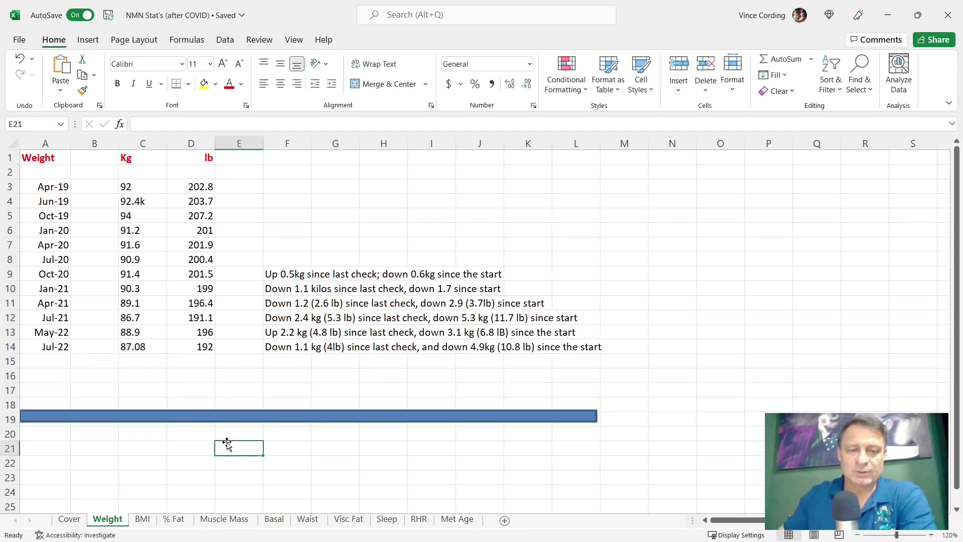
pyautogui.click(230, 416)
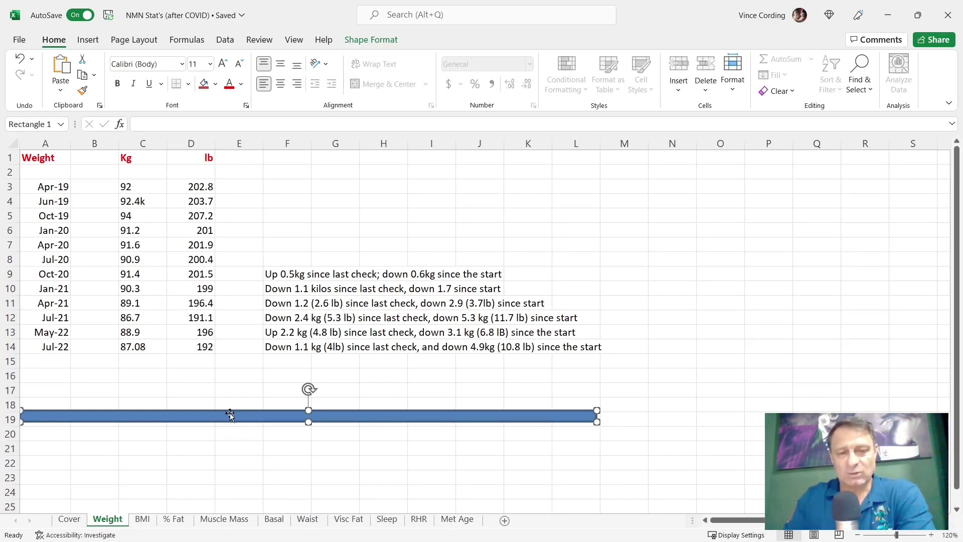
pyautogui.click(234, 448)
pyautogui.click(294, 443)
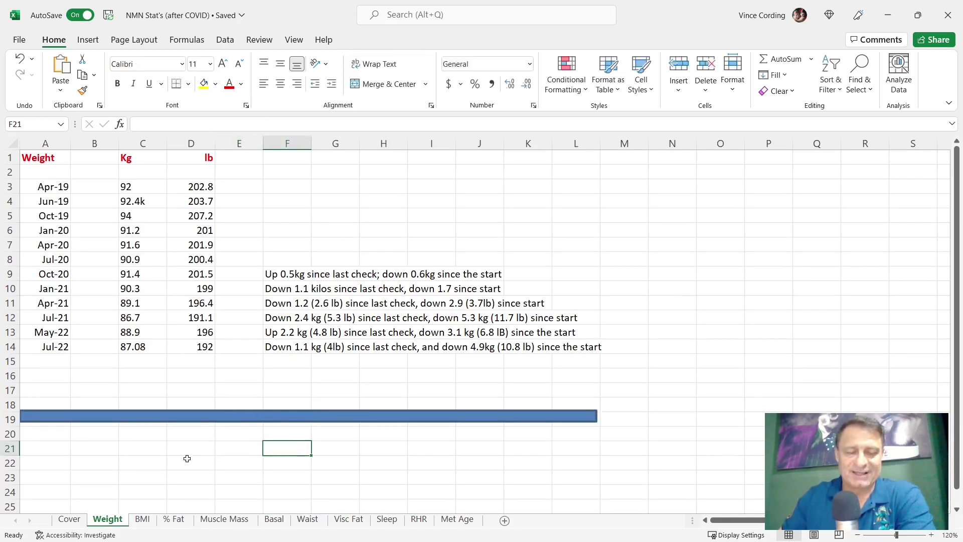
# - On the BMI sheet, move the blue bar down to about row 21 to uncover the Jul-22 entry in row 16
pyautogui.click(143, 519)
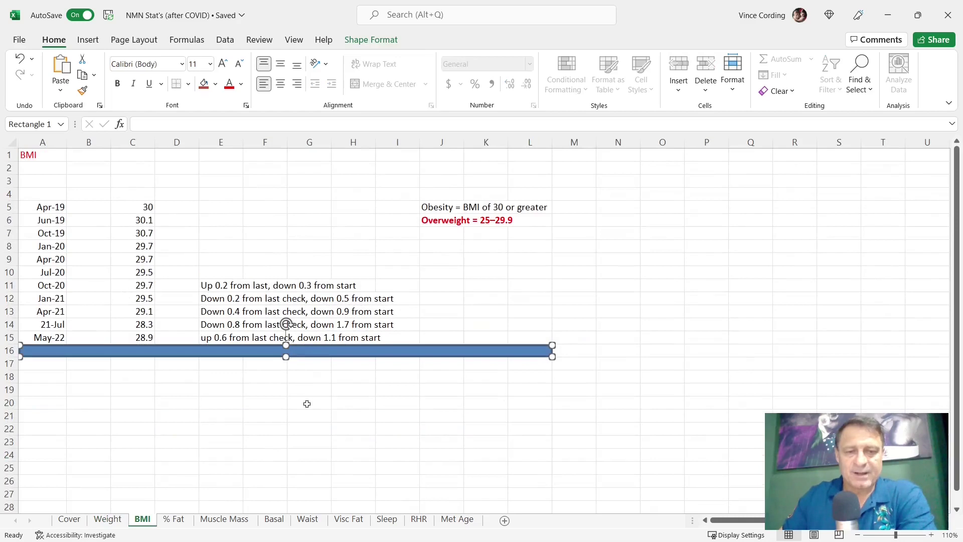
pyautogui.click(307, 403)
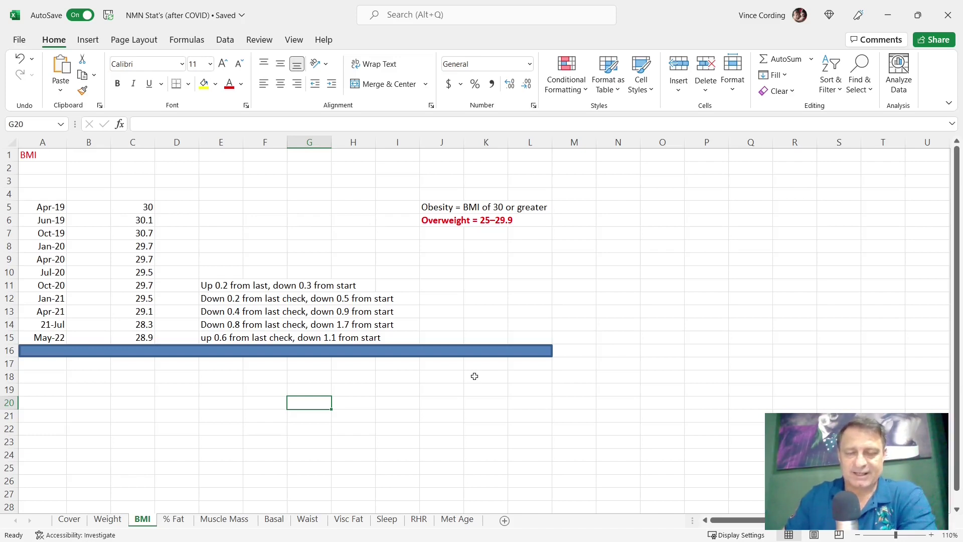
pyautogui.click(479, 349)
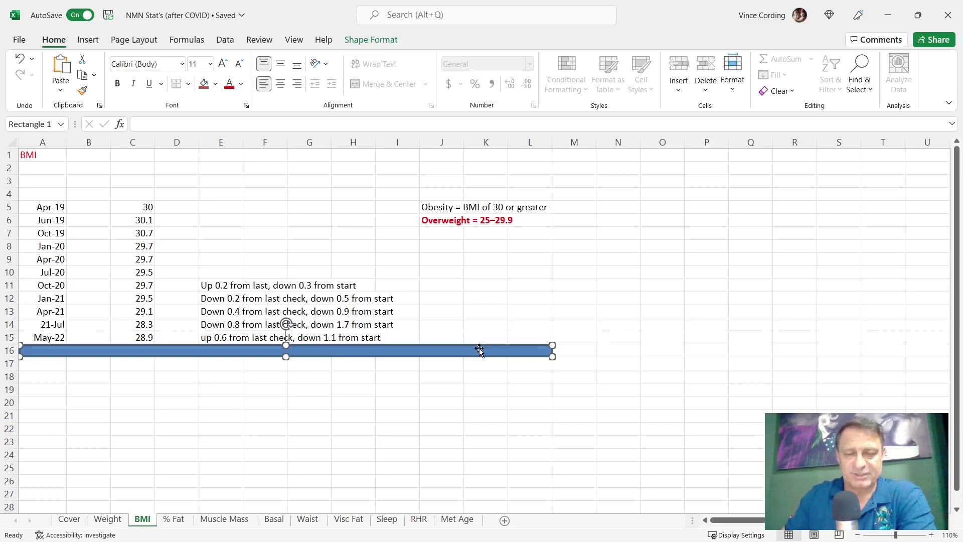
pyautogui.moveTo(479, 349); pyautogui.dragTo(478, 411)
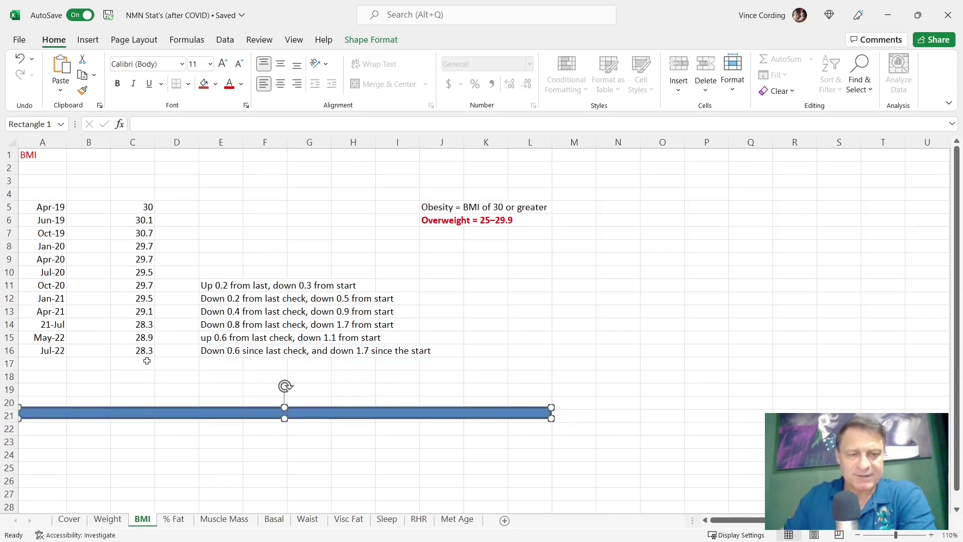
pyautogui.moveTo(207, 445); pyautogui.dragTo(209, 452)
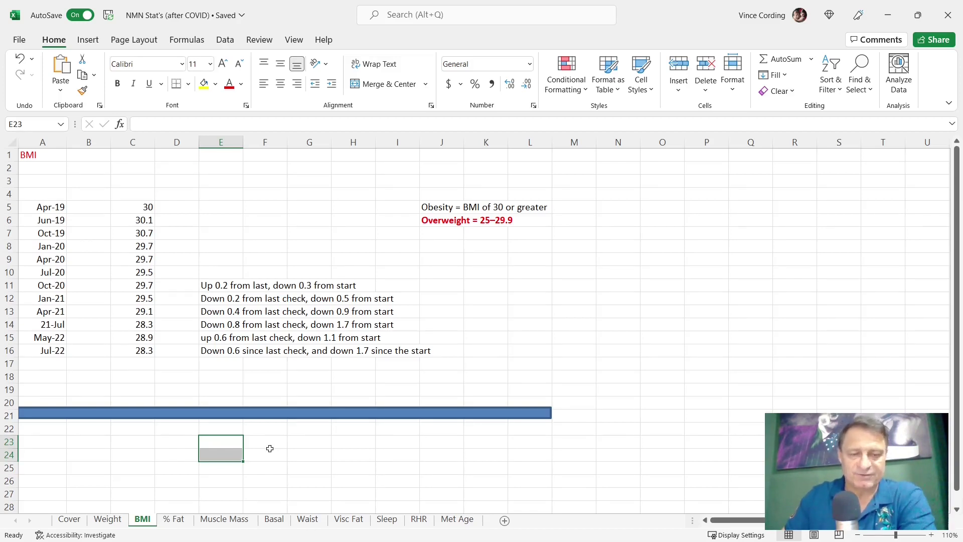
# - On the % Fat sheet, move the blue bar down to about rows 20–21 to uncover the Jul-22 row
pyautogui.click(175, 520)
pyautogui.click(235, 427)
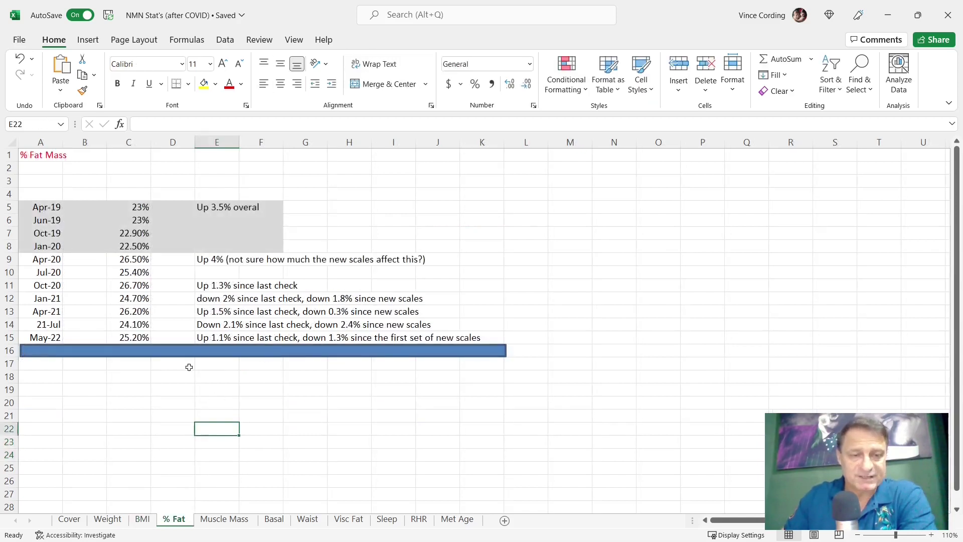
pyautogui.moveTo(186, 351); pyautogui.dragTo(184, 412)
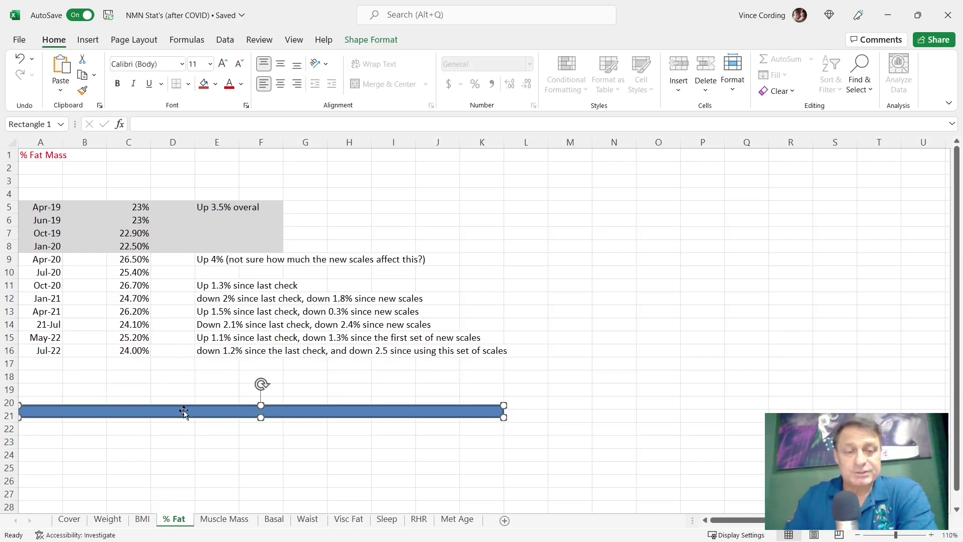
pyautogui.click(196, 450)
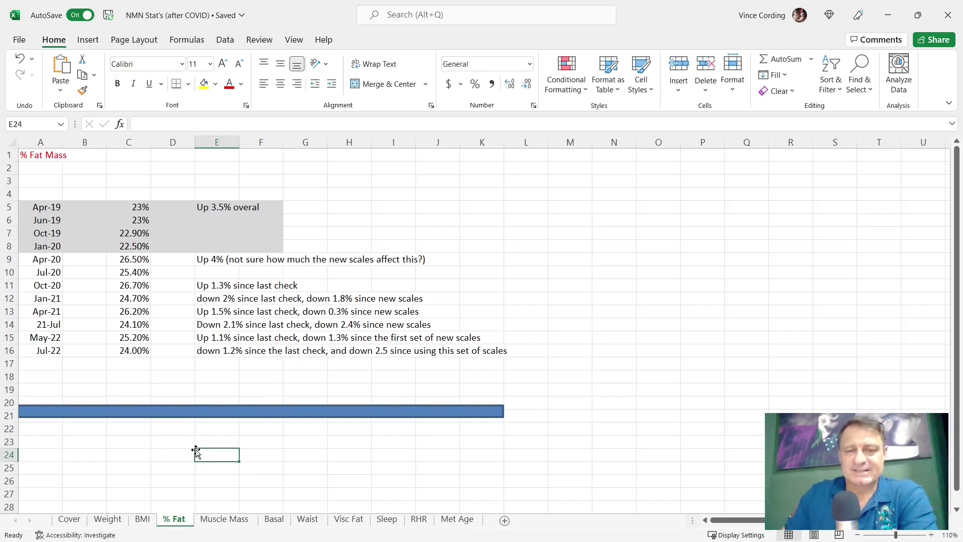
pyautogui.click(252, 456)
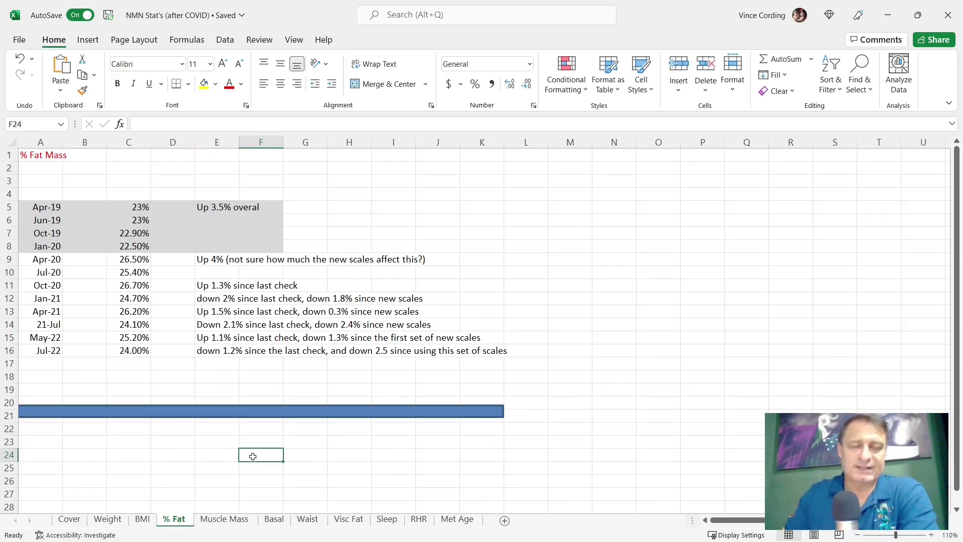
# - On the Muscle Mass sheet, move the blue bar down to about rows 19–20, uncovering the Jul-22 row
pyautogui.click(216, 520)
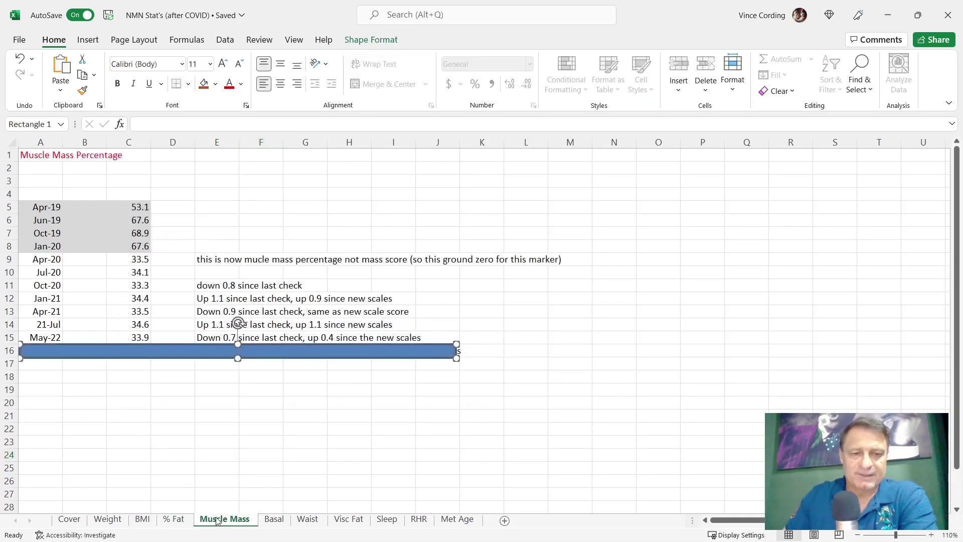
pyautogui.click(230, 459)
pyautogui.moveTo(181, 355); pyautogui.dragTo(182, 396)
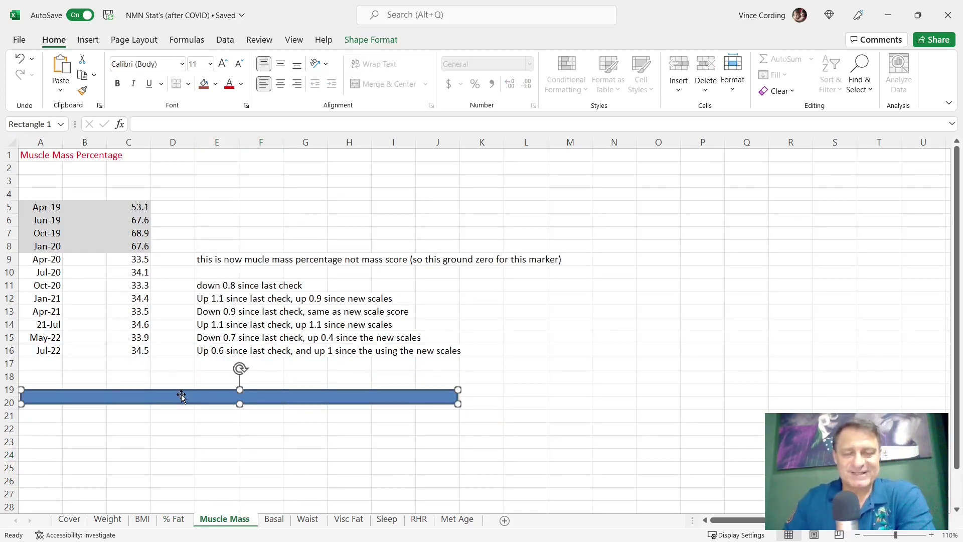
pyautogui.click(184, 426)
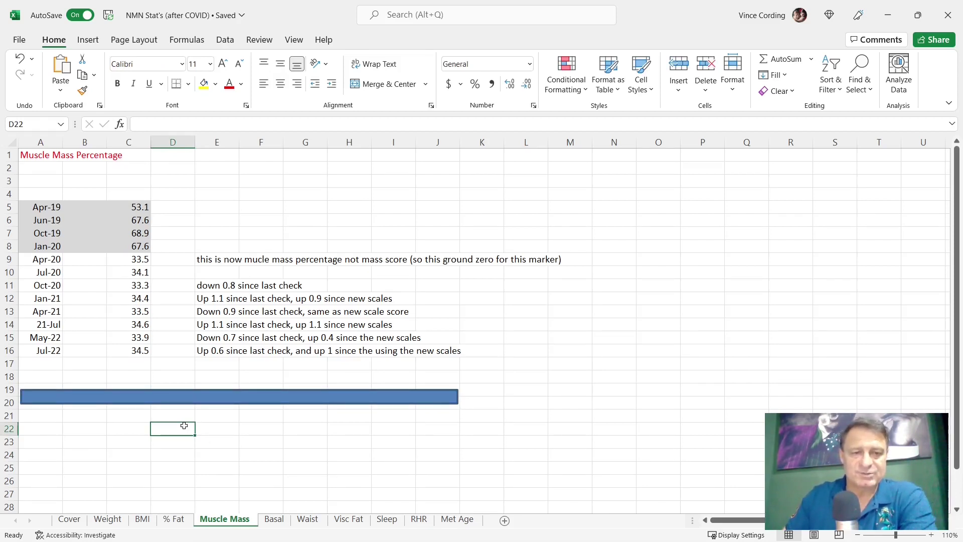
pyautogui.click(209, 428)
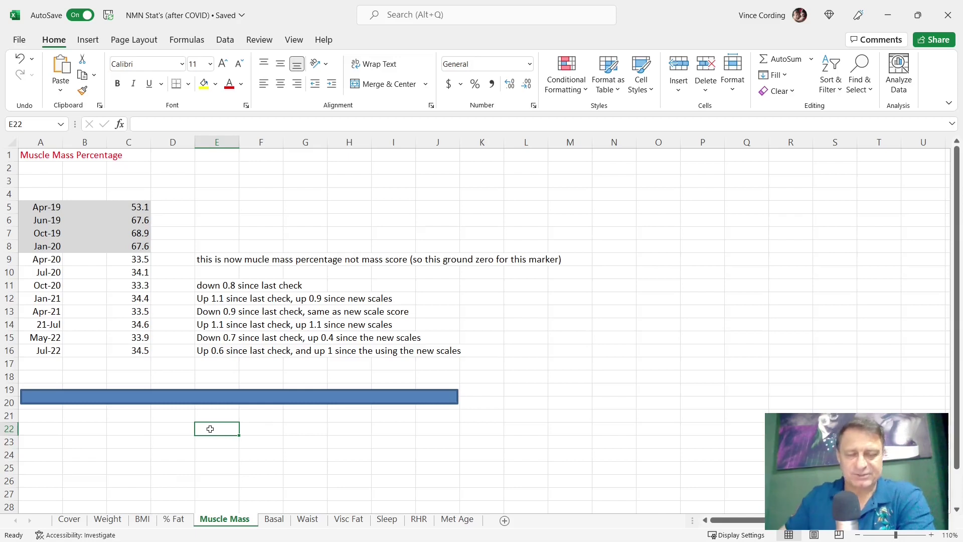
pyautogui.click(251, 470)
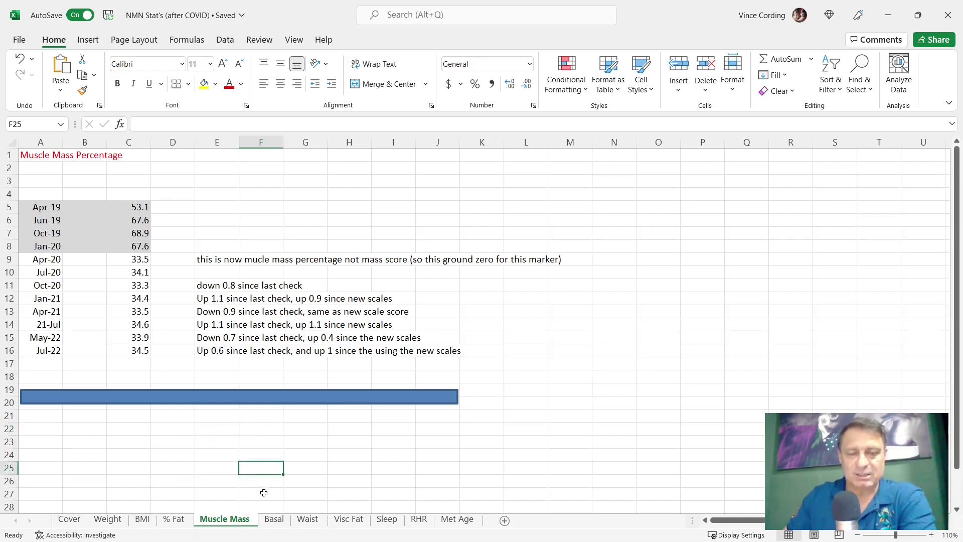
# - On the Basal sheet, move the blue bar down to about rows 20–21 so row 16 is uncovered
pyautogui.click(271, 520)
pyautogui.moveTo(150, 353); pyautogui.dragTo(155, 409)
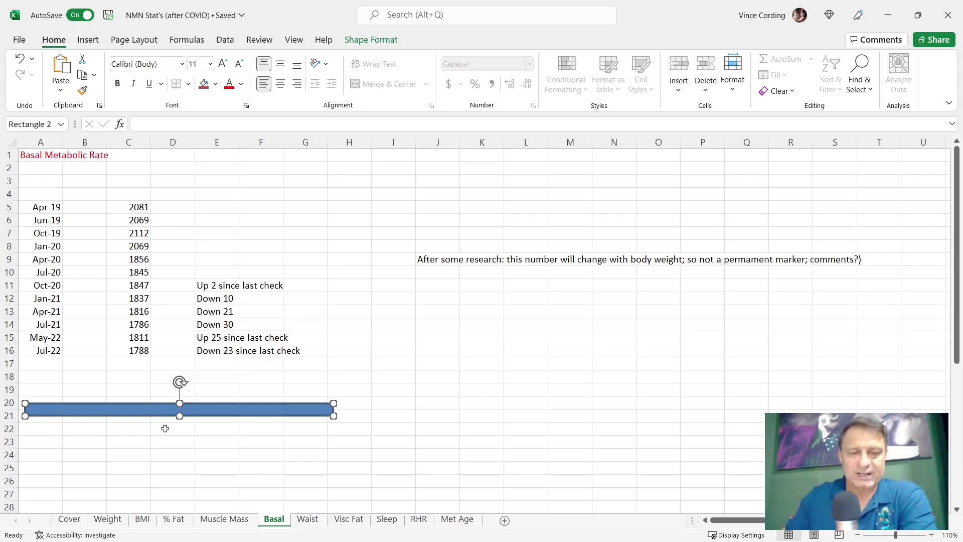
pyautogui.click(167, 446)
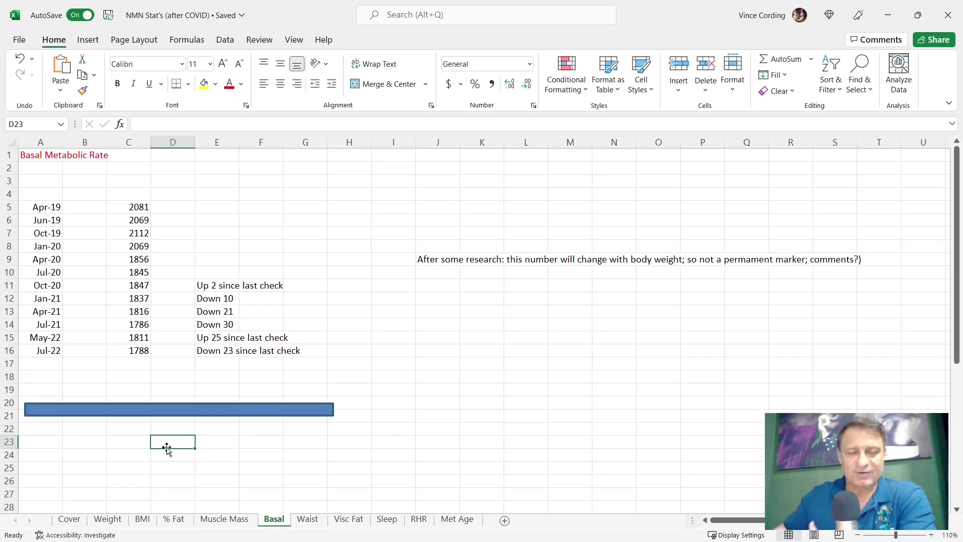
# - On the Waist sheet, move the blue bar down to about row 19 to uncover the Jul-22 measurement row
pyautogui.click(308, 519)
pyautogui.click(289, 458)
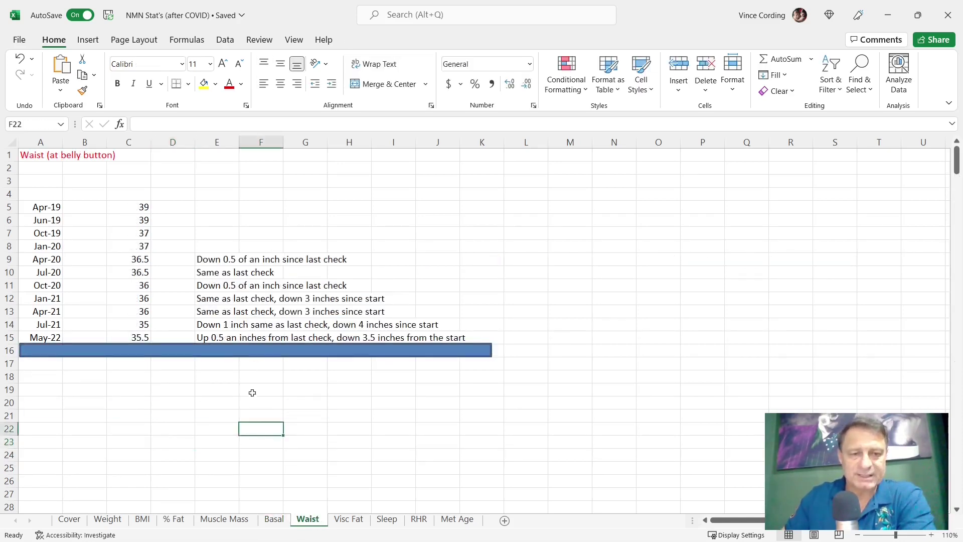
pyautogui.click(217, 356)
pyautogui.moveTo(217, 357); pyautogui.dragTo(218, 392)
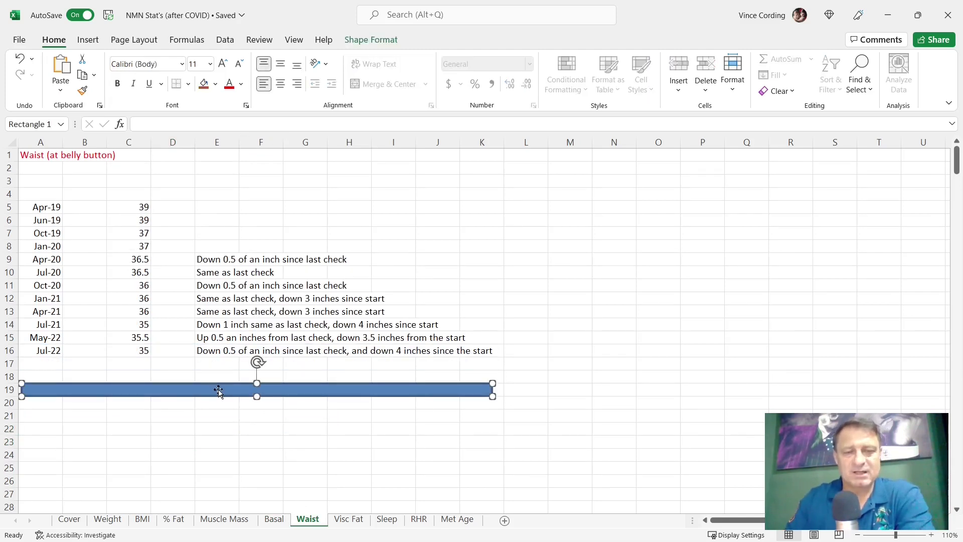
pyautogui.click(225, 439)
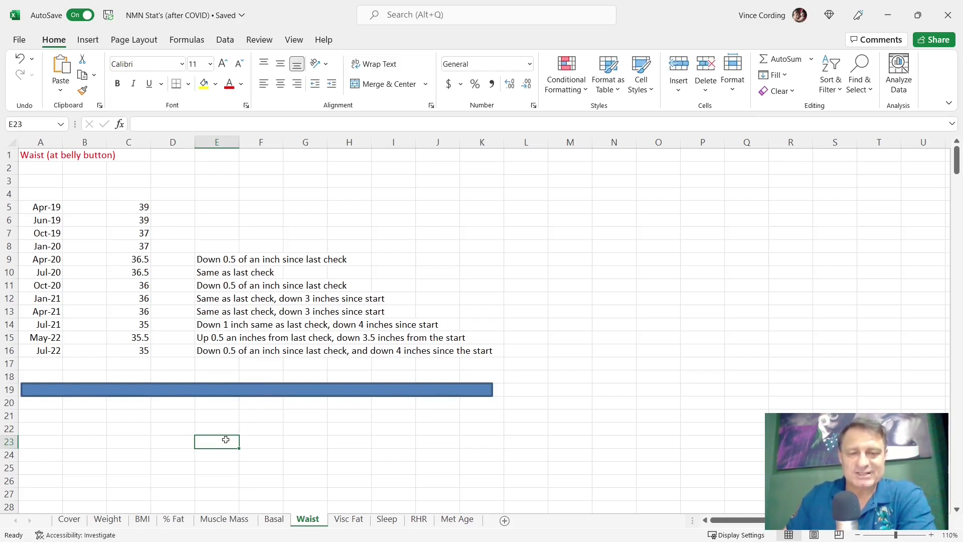
pyautogui.click(254, 441)
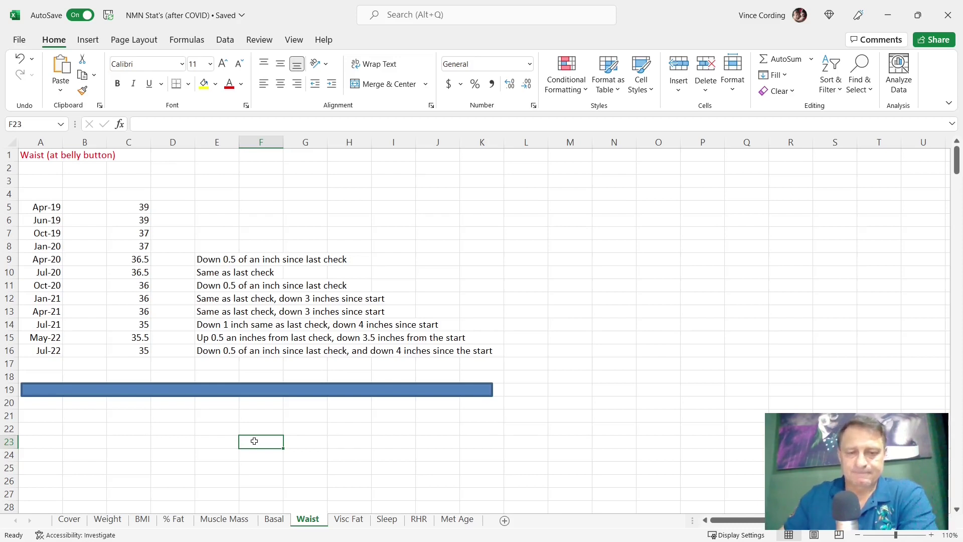
pyautogui.click(294, 441)
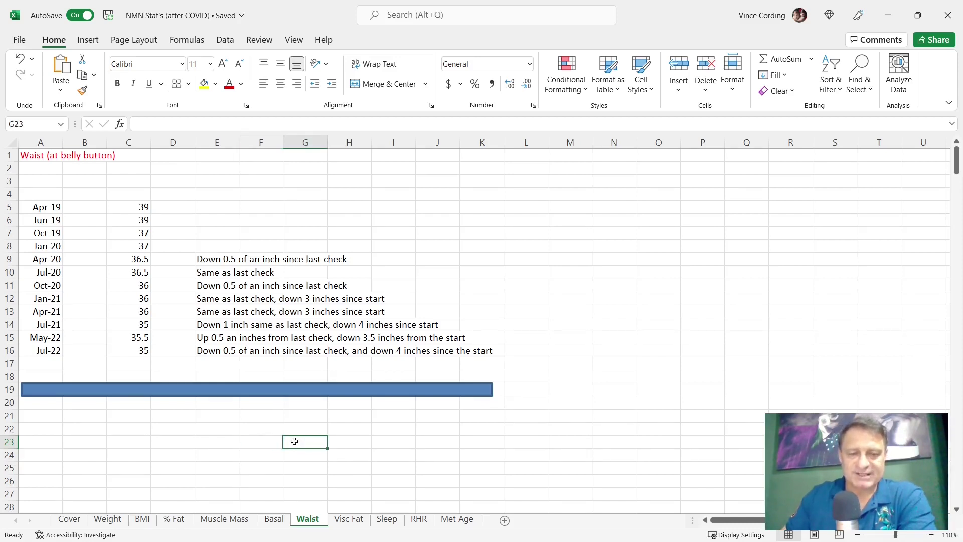
pyautogui.click(359, 479)
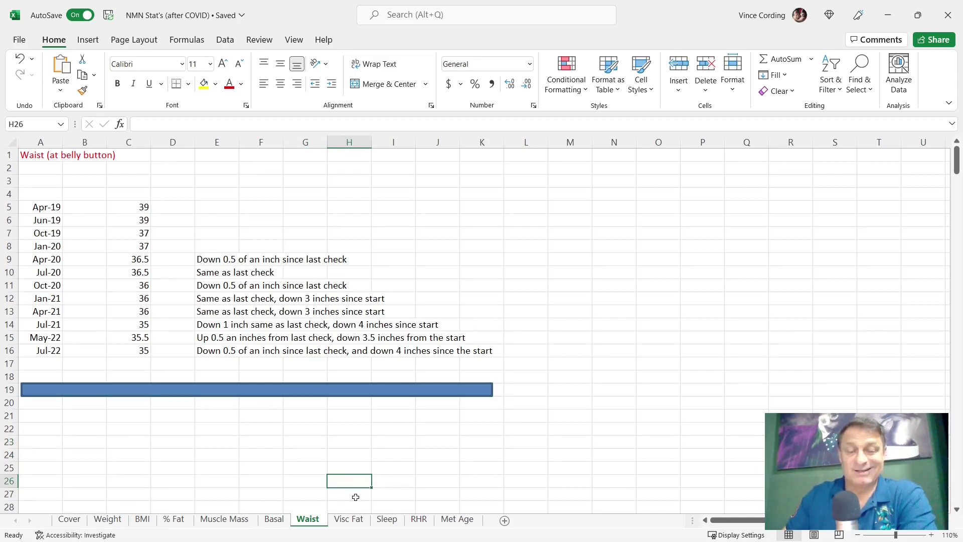
# - On the Visc Fat sheet, move the blue bar down to about rows 19–20 to uncover the Jul-22 row
pyautogui.click(353, 520)
pyautogui.click(343, 471)
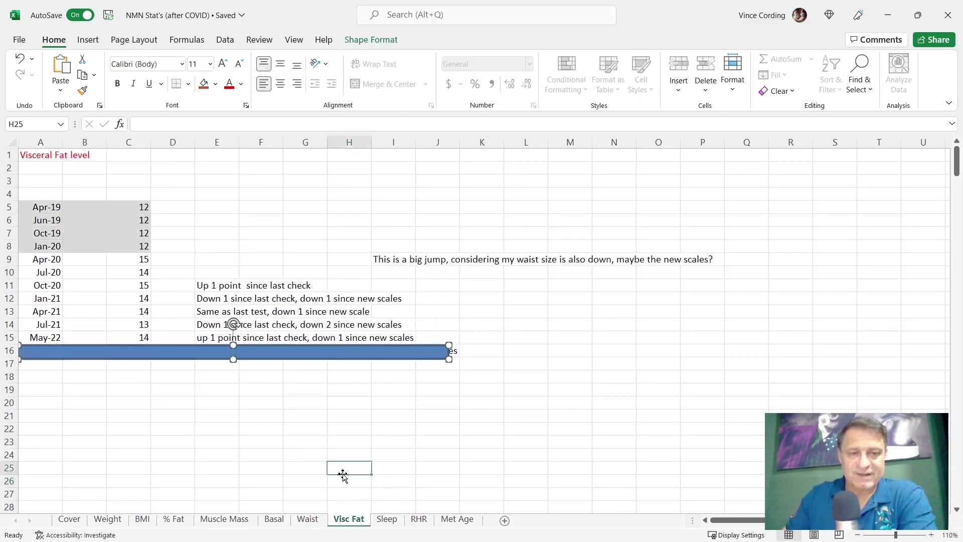
pyautogui.moveTo(268, 352); pyautogui.dragTo(268, 400)
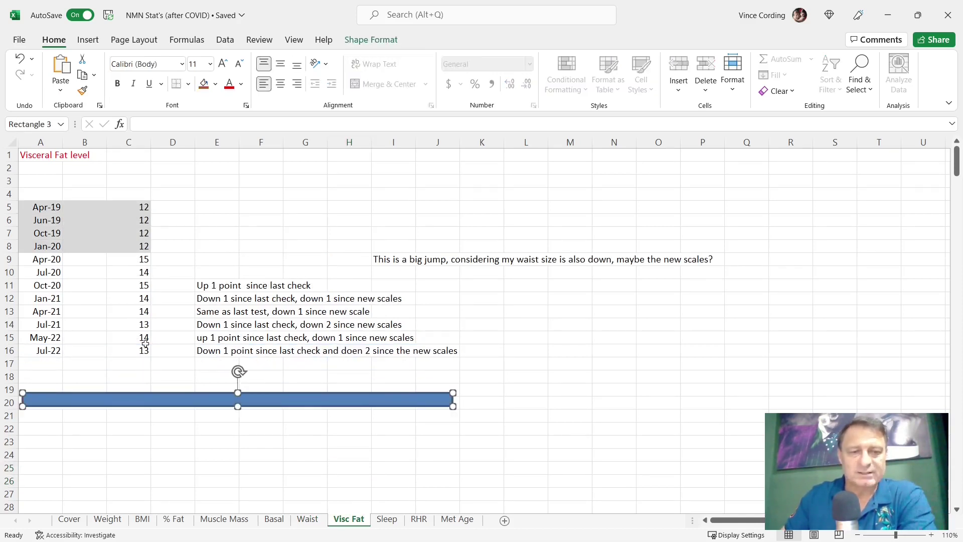
pyautogui.click(269, 450)
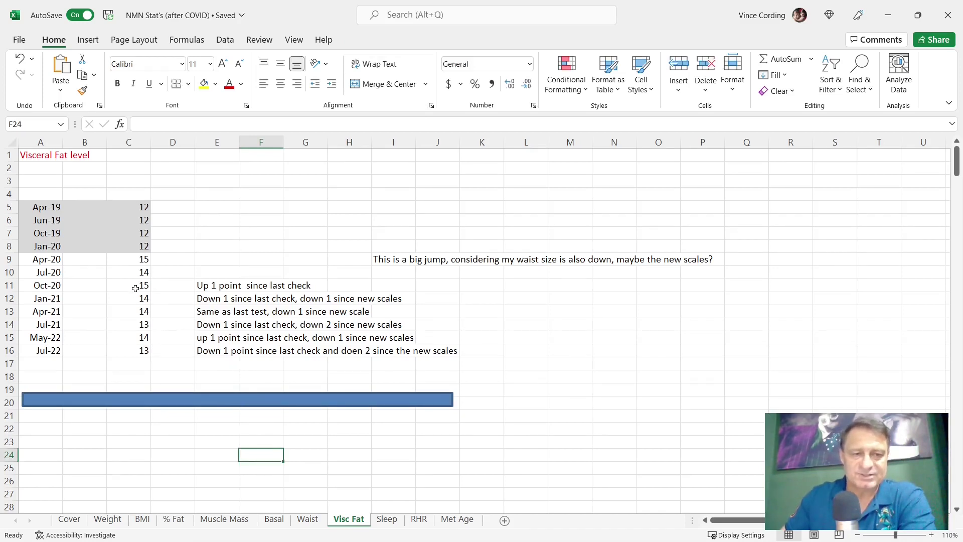
# - Compare the shaded Apr-19 to Jan-20 visceral fat levels in column C with the Apr-20, Oct-20 and Jul-22 levels
pyautogui.click(136, 290)
pyautogui.click(209, 444)
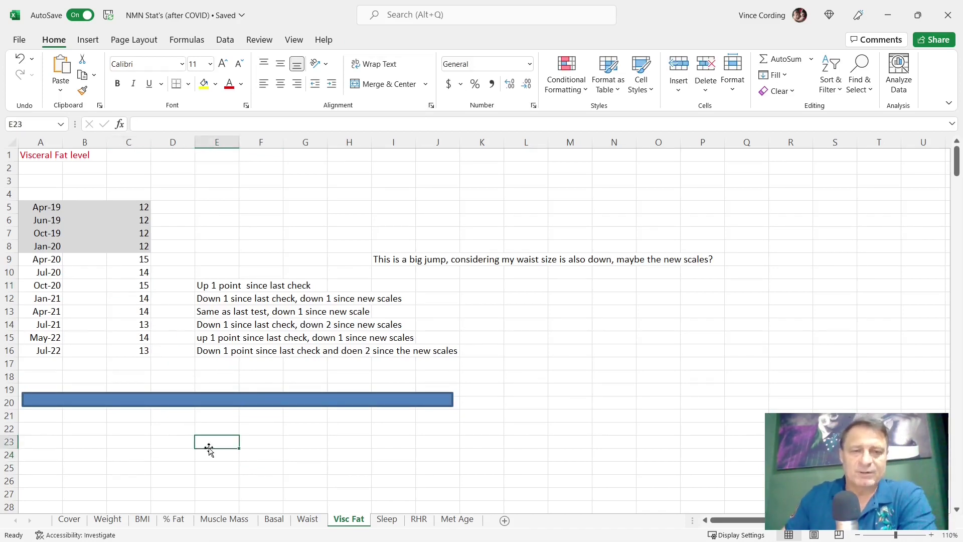
pyautogui.moveTo(122, 206); pyautogui.dragTo(128, 242)
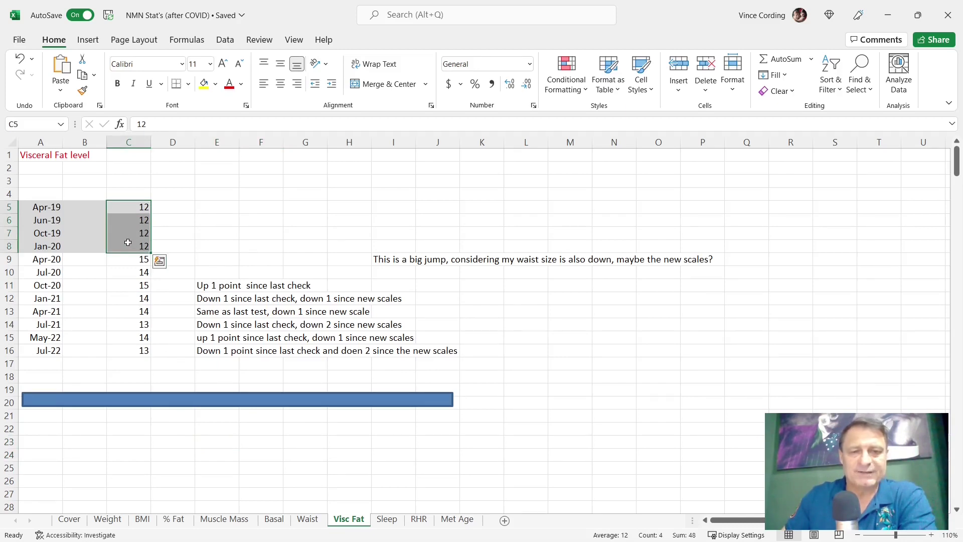
pyautogui.click(255, 430)
pyautogui.click(136, 261)
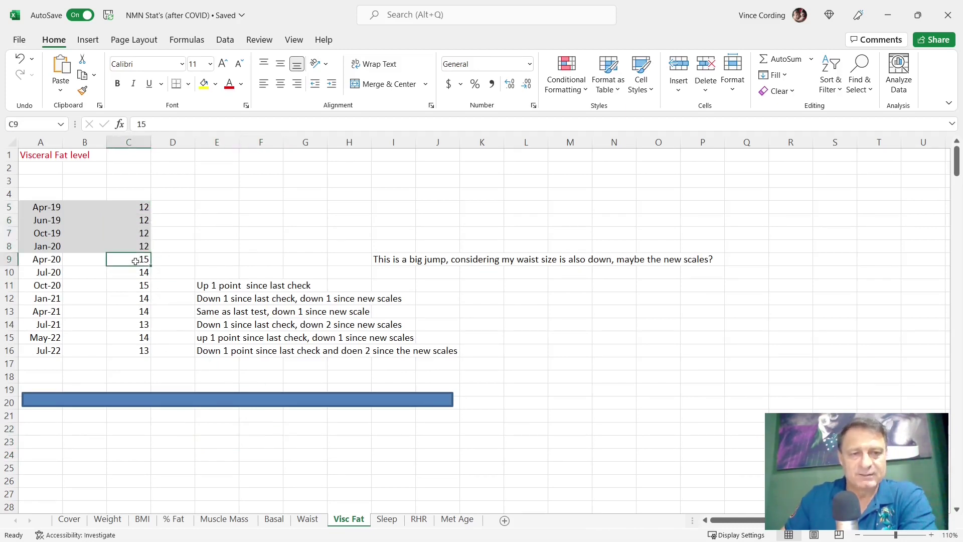
pyautogui.click(133, 246)
pyautogui.click(133, 256)
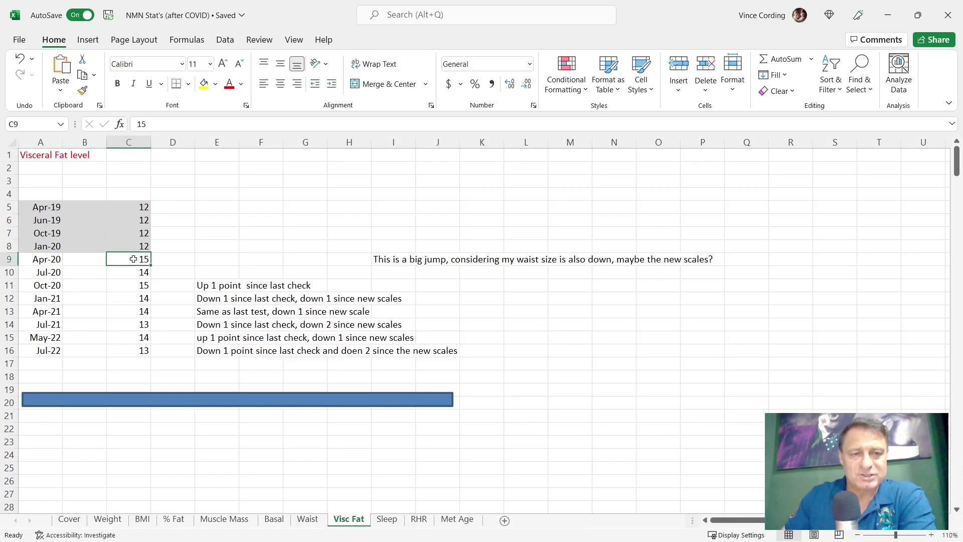
pyautogui.click(133, 246)
pyautogui.click(134, 259)
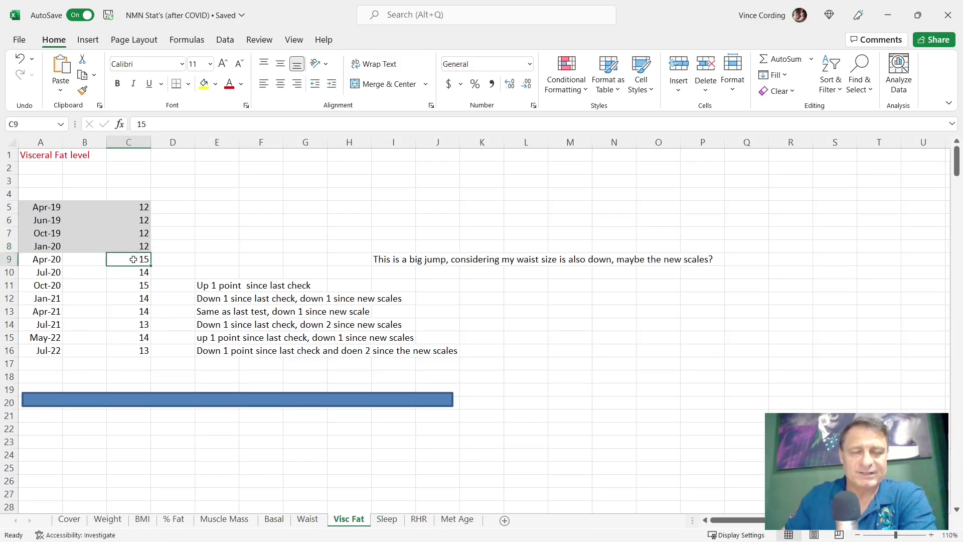
pyautogui.click(142, 352)
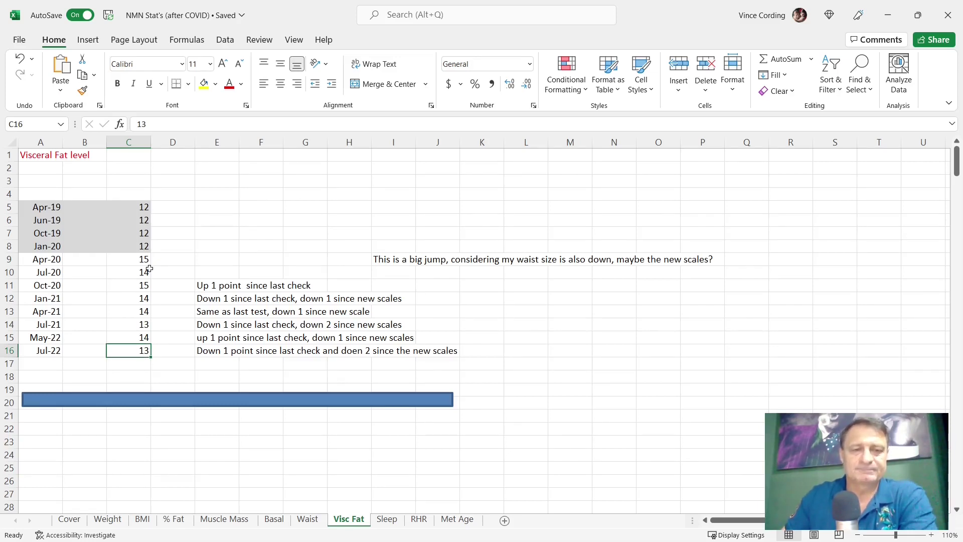
pyautogui.click(145, 247)
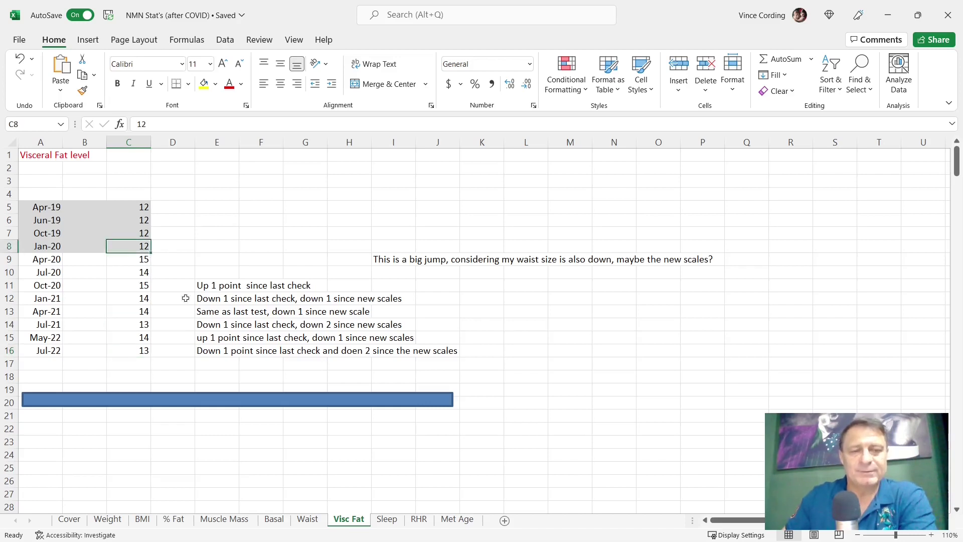
# - Check the shaded visceral fat levels in C5:C8 against the Jul-22 level in C16
pyautogui.click(229, 453)
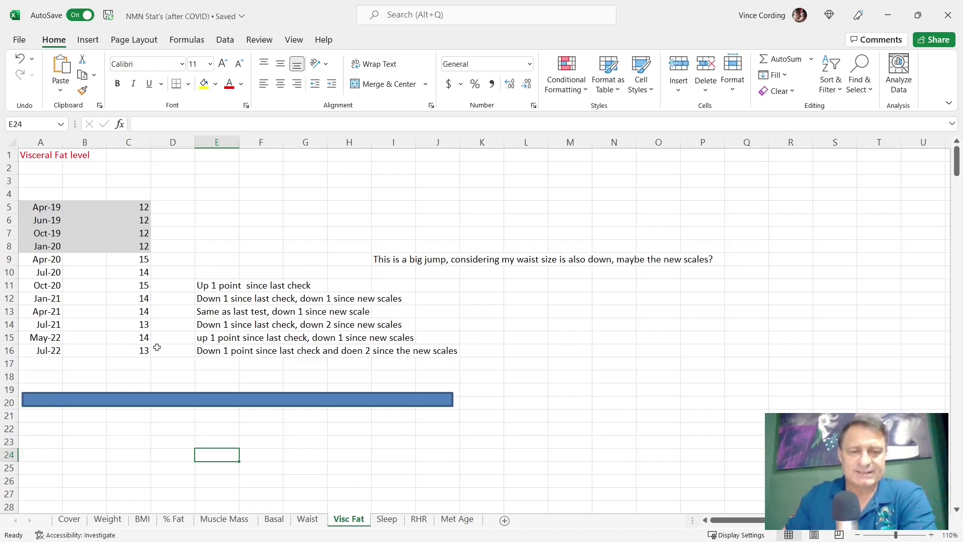
pyautogui.moveTo(134, 207); pyautogui.dragTo(134, 246)
pyautogui.click(301, 450)
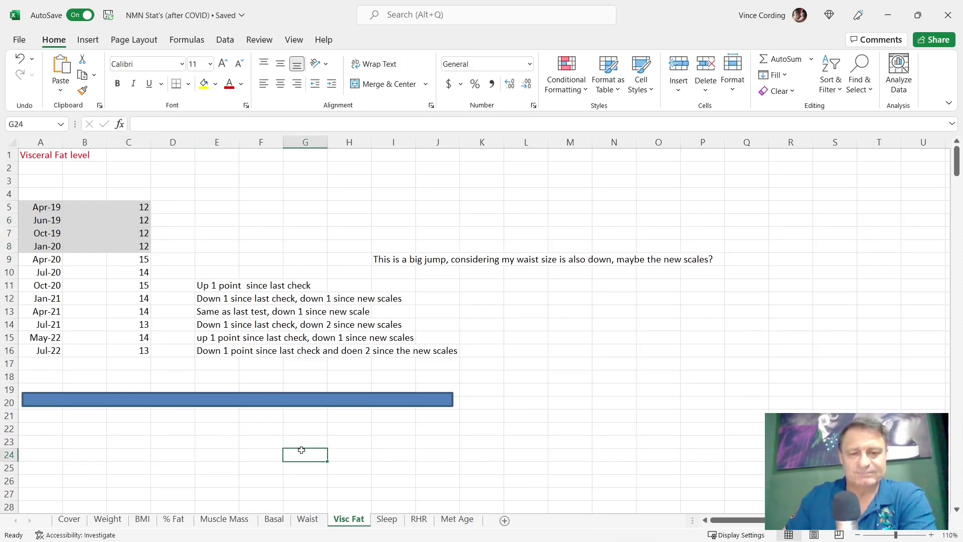
pyautogui.click(125, 353)
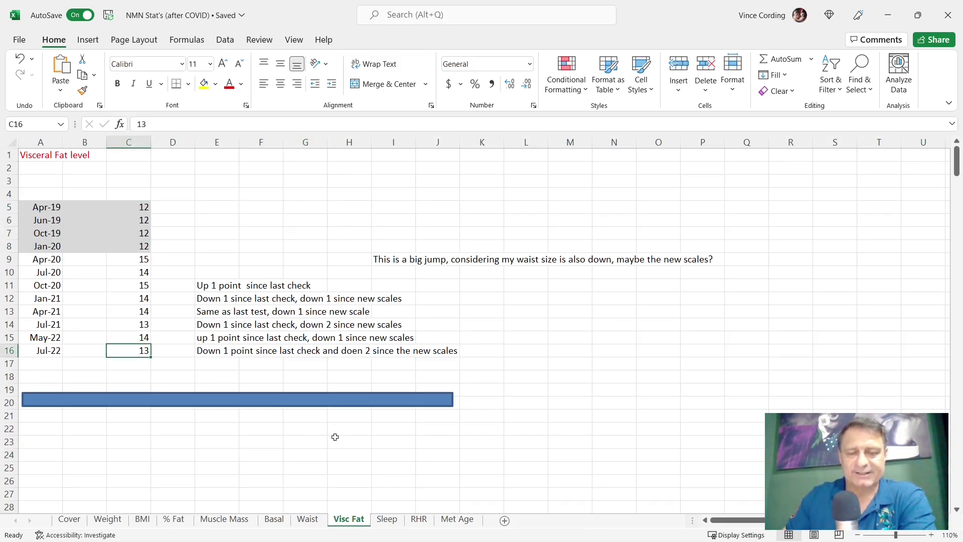
# - On the Sleep sheet, move the blue bar down to row 48 to uncover the quarterly averages in row 46, and deselect it
pyautogui.click(388, 522)
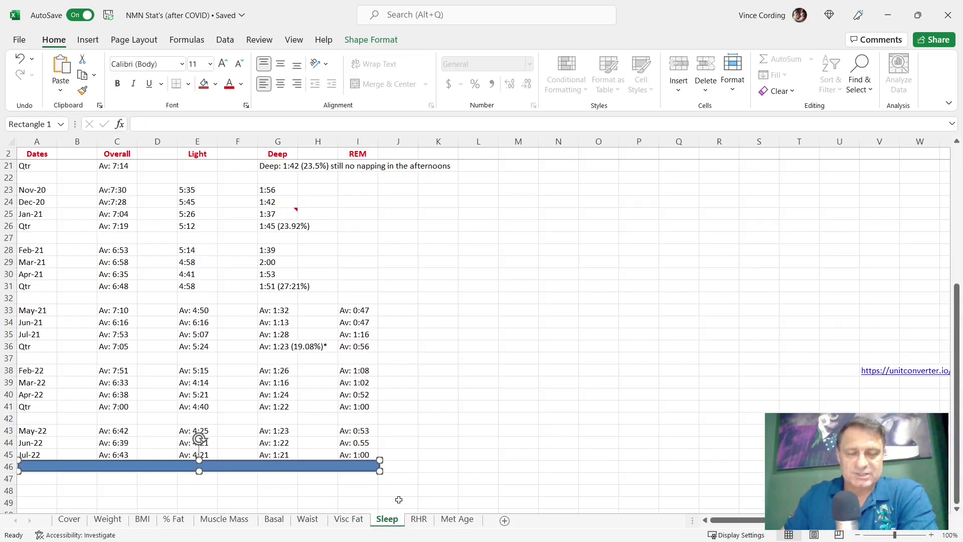
pyautogui.click(443, 457)
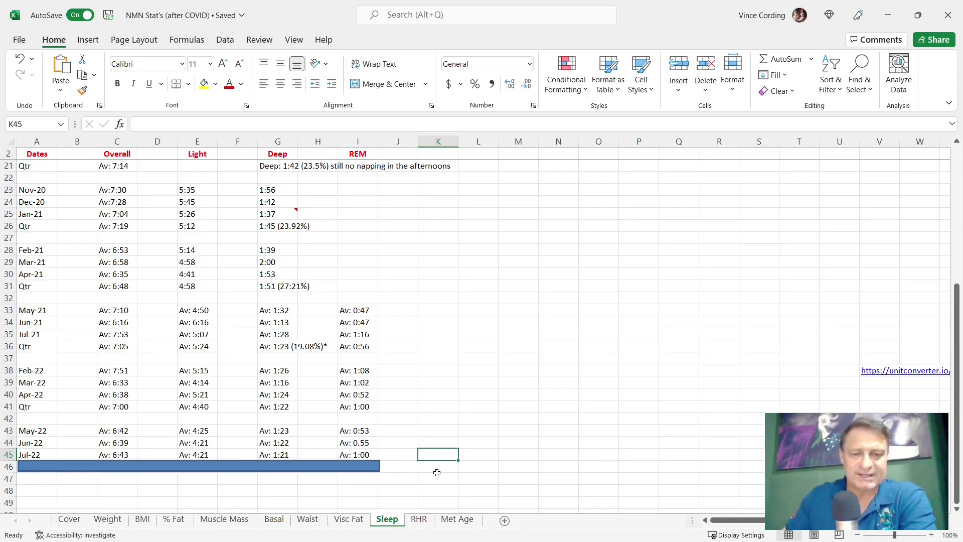
pyautogui.click(711, 456)
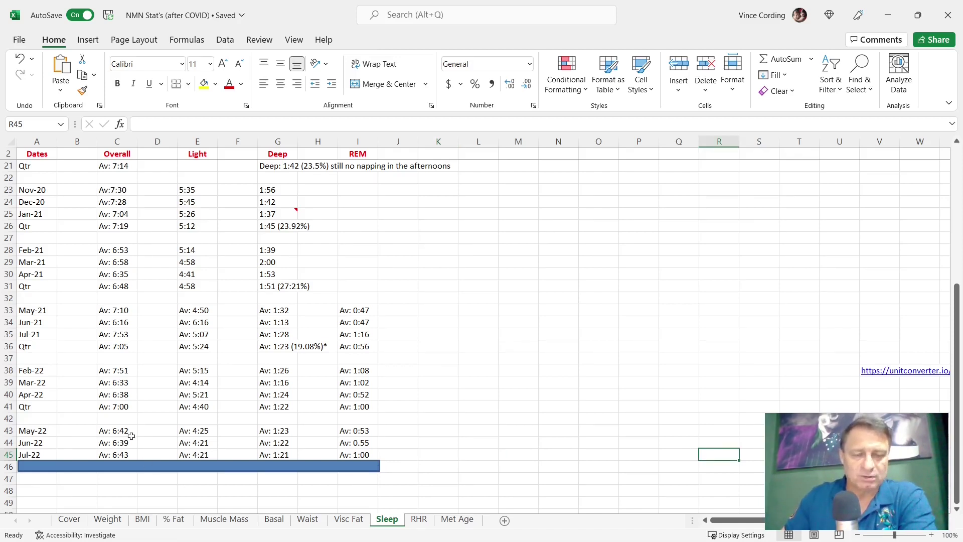
pyautogui.click(138, 466)
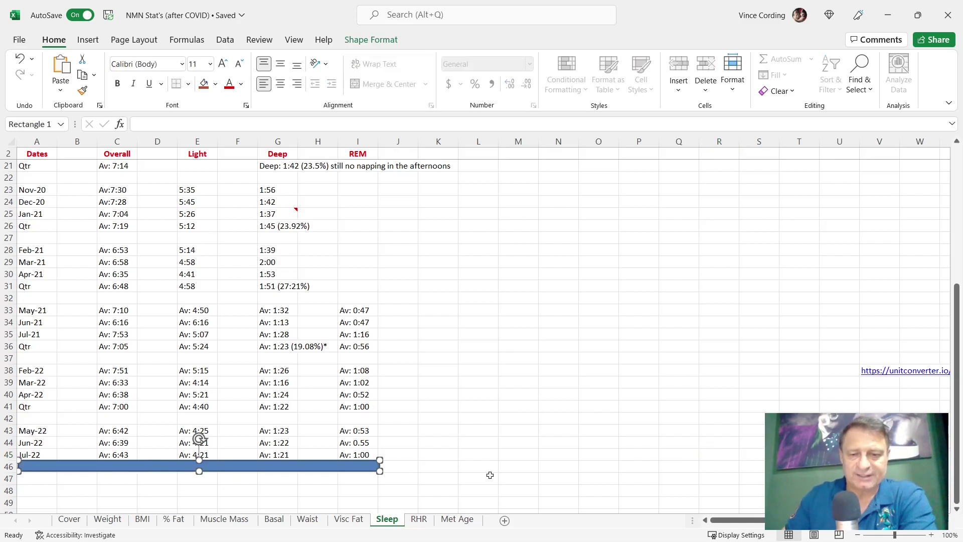
pyautogui.click(551, 478)
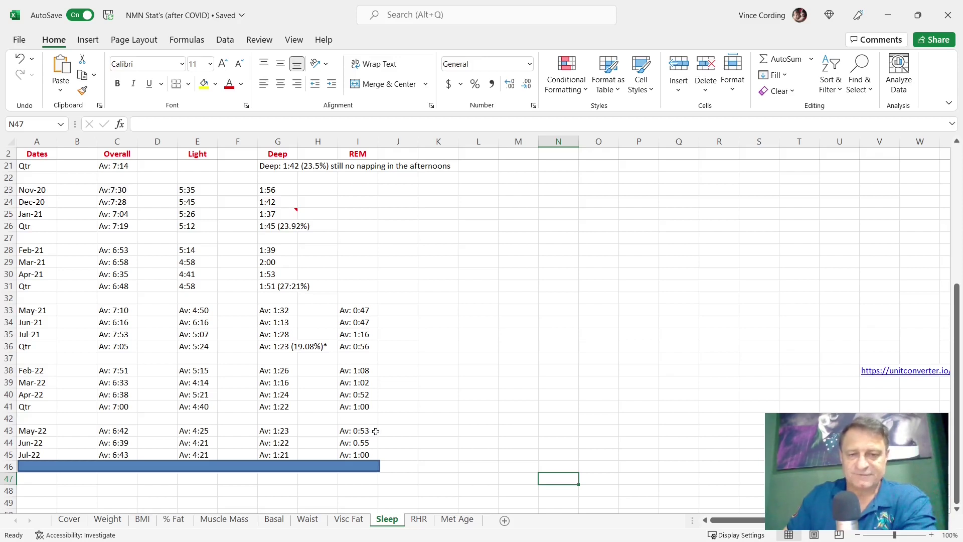
pyautogui.moveTo(371, 466); pyautogui.dragTo(368, 491)
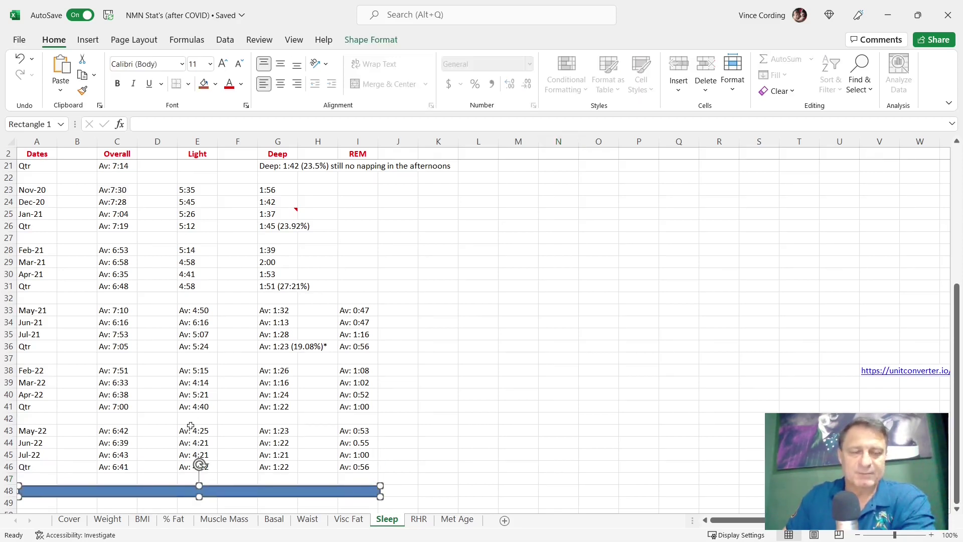
pyautogui.click(122, 477)
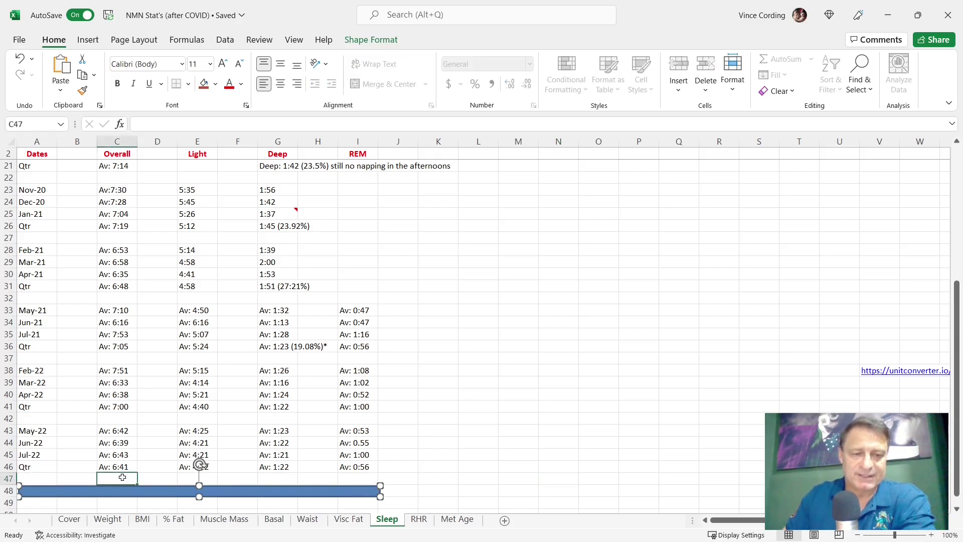
pyautogui.click(517, 443)
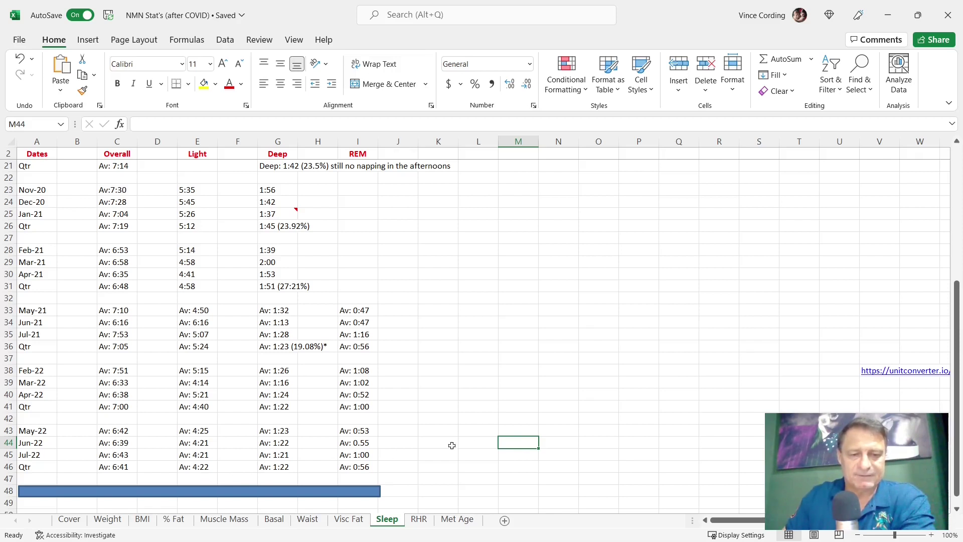
pyautogui.click(583, 417)
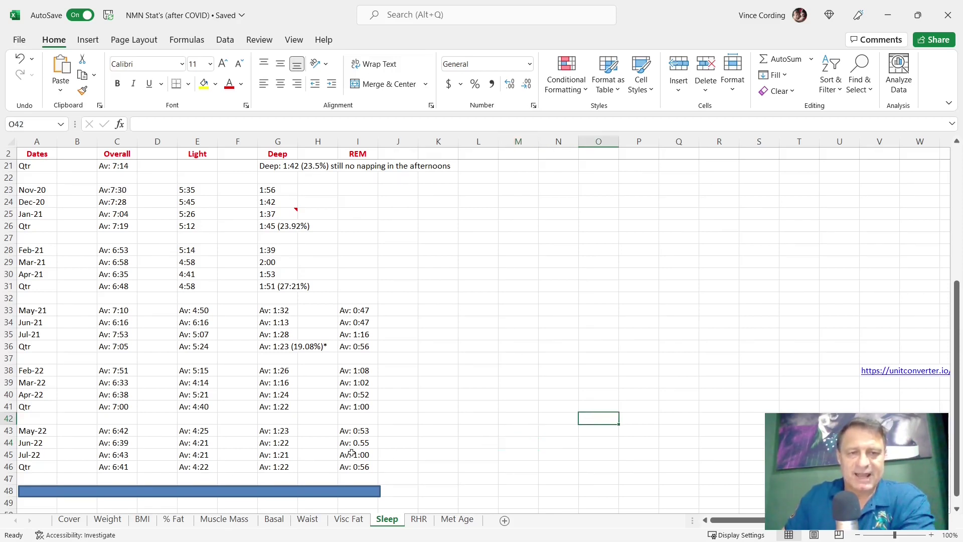
pyautogui.click(552, 455)
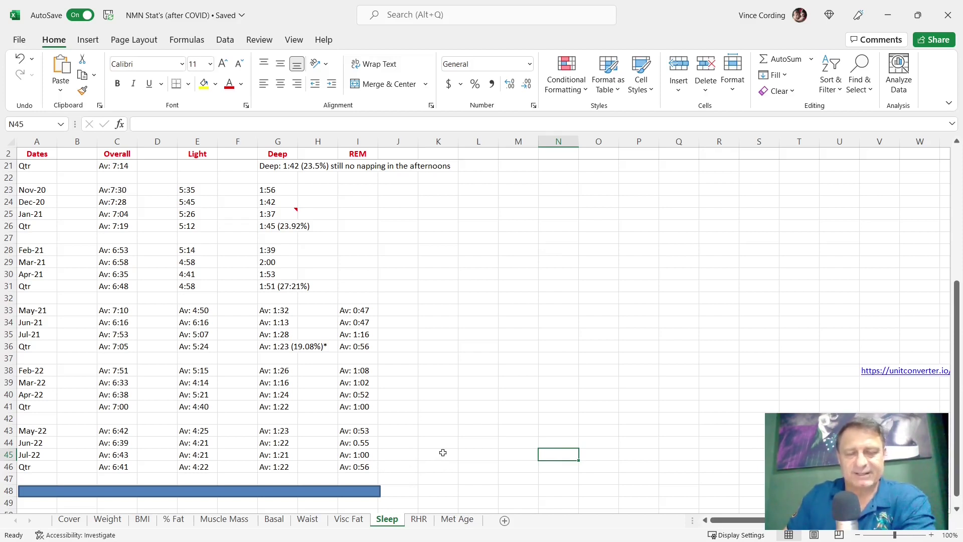
pyautogui.click(549, 432)
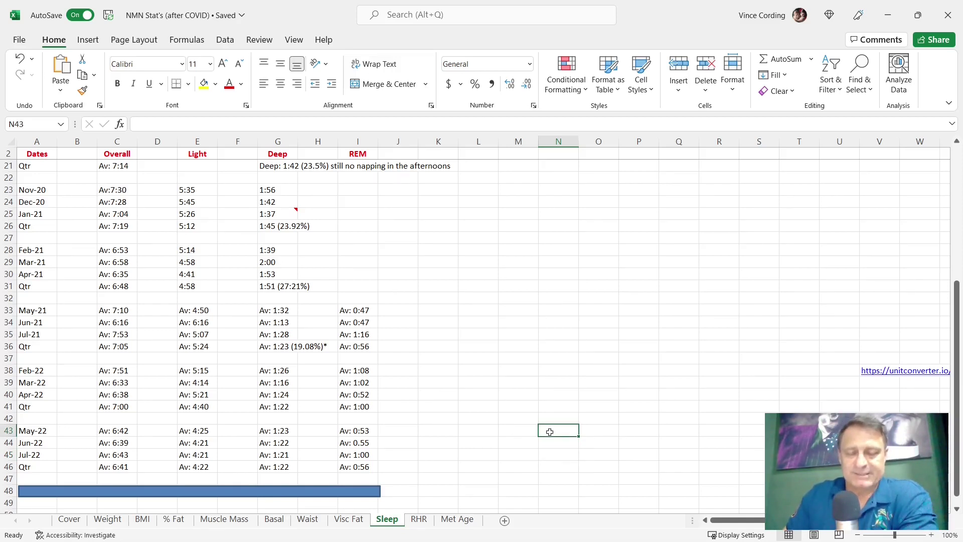
# - On the RHR sheet, move the blue block off rows 34–36 to below the chart and the lighter bar down to about row 38
pyautogui.click(419, 520)
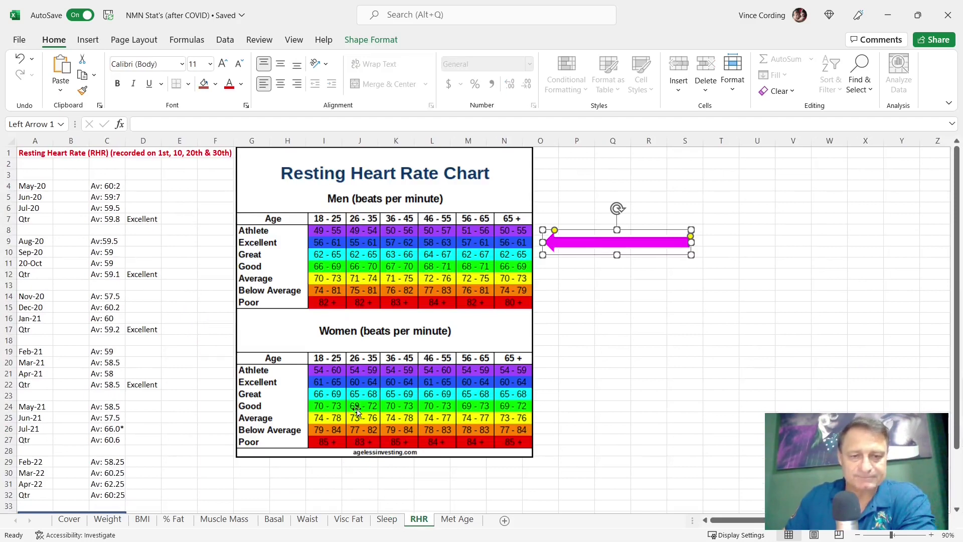
pyautogui.scroll(-2, 200, 406)
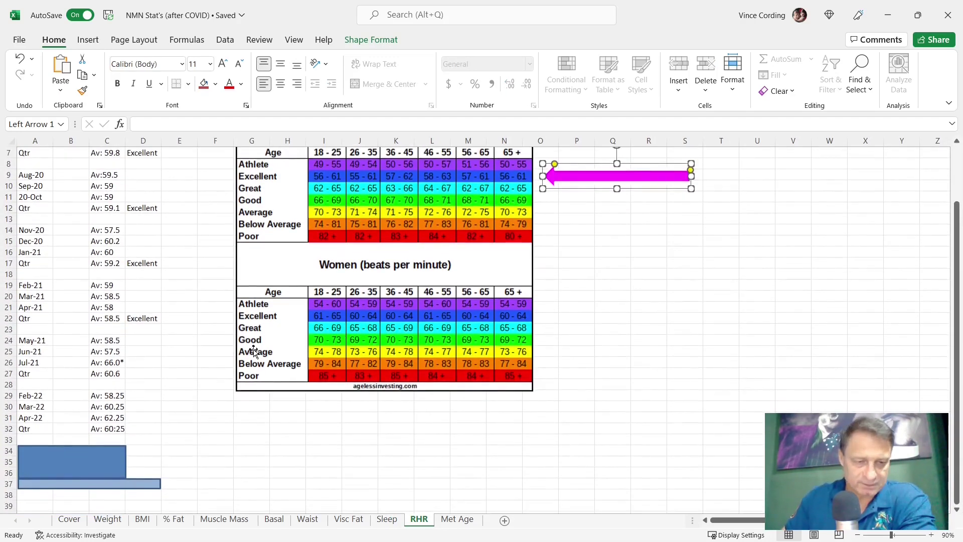
pyautogui.moveTo(112, 464); pyautogui.dragTo(389, 459)
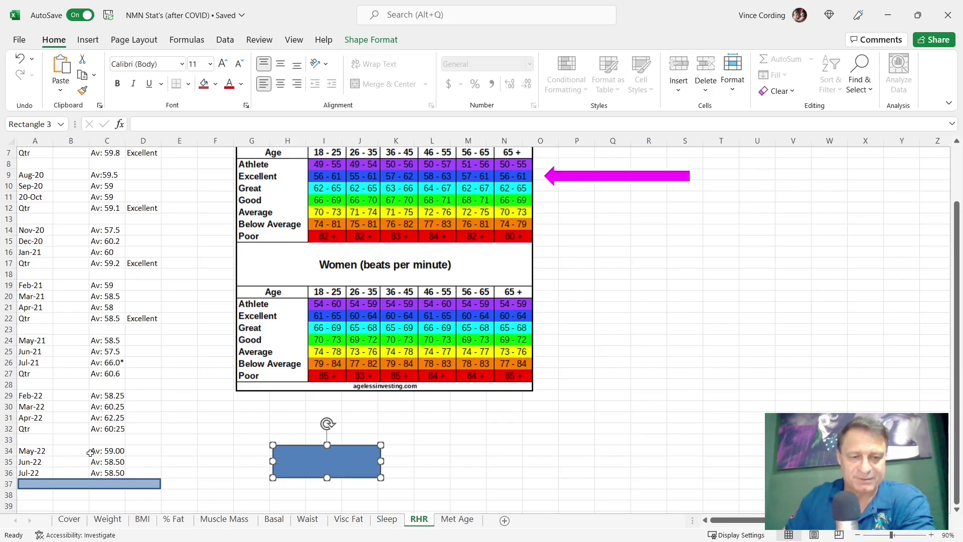
pyautogui.moveTo(134, 485); pyautogui.dragTo(156, 515)
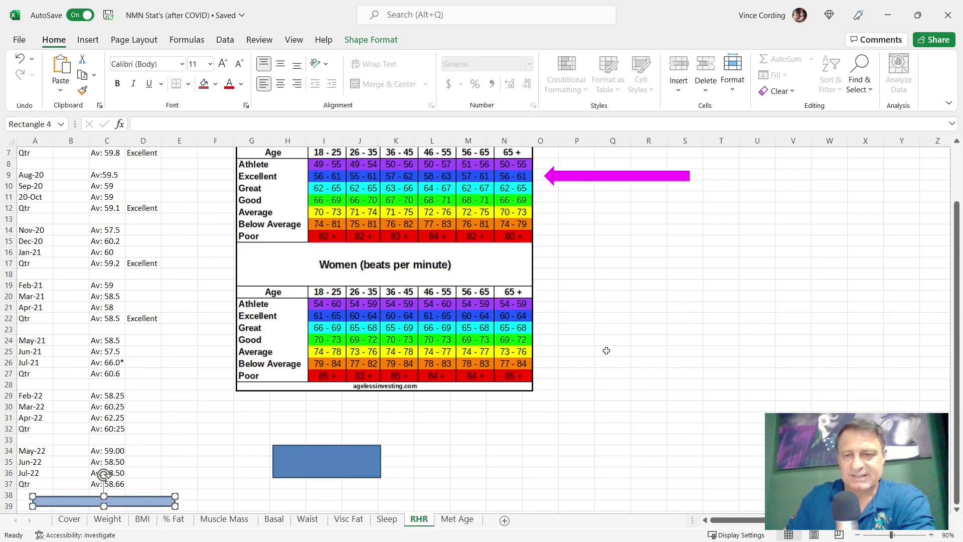
# - Move the magenta arrow over the men's chart so it points at the Excellent range of the 56 - 65 age group
pyautogui.scroll(2, 607, 350)
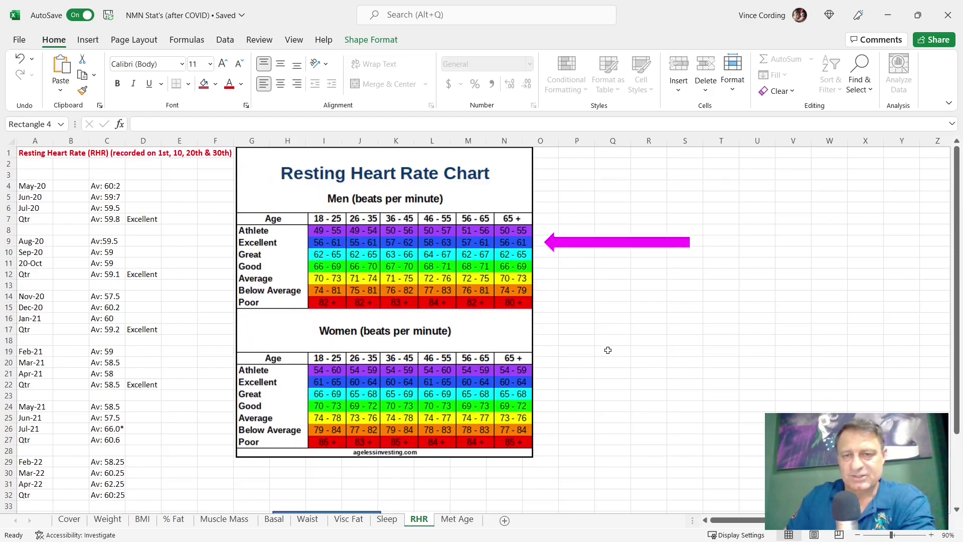
pyautogui.click(601, 244)
pyautogui.moveTo(600, 243); pyautogui.dragTo(564, 242)
pyautogui.click(709, 262)
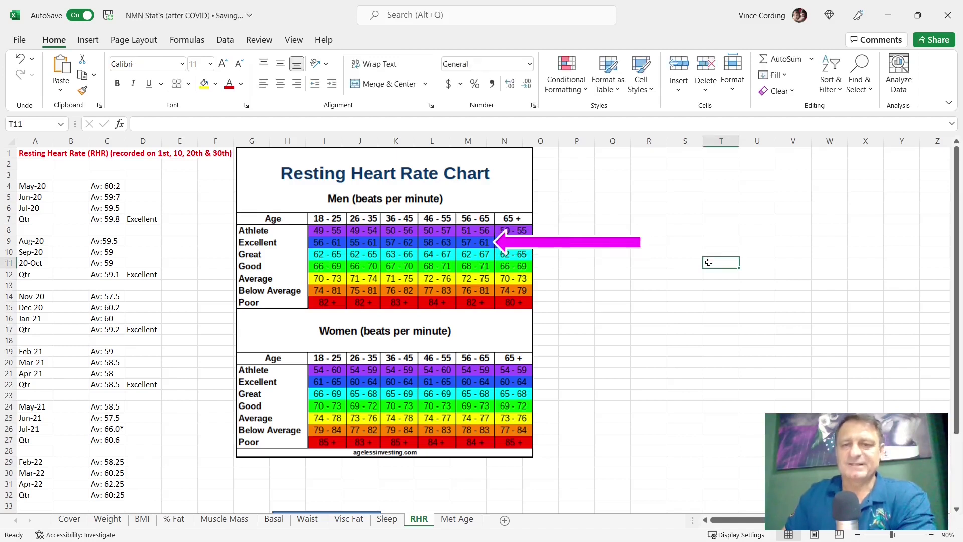